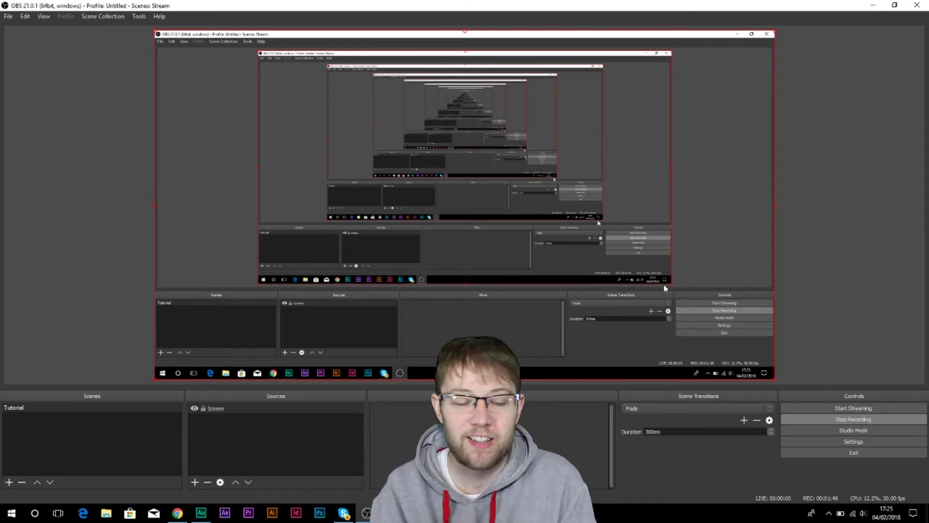
In Settings > General, try the Default, Acri and Rachni themes, finishing on the Dark theme.
click(832, 440)
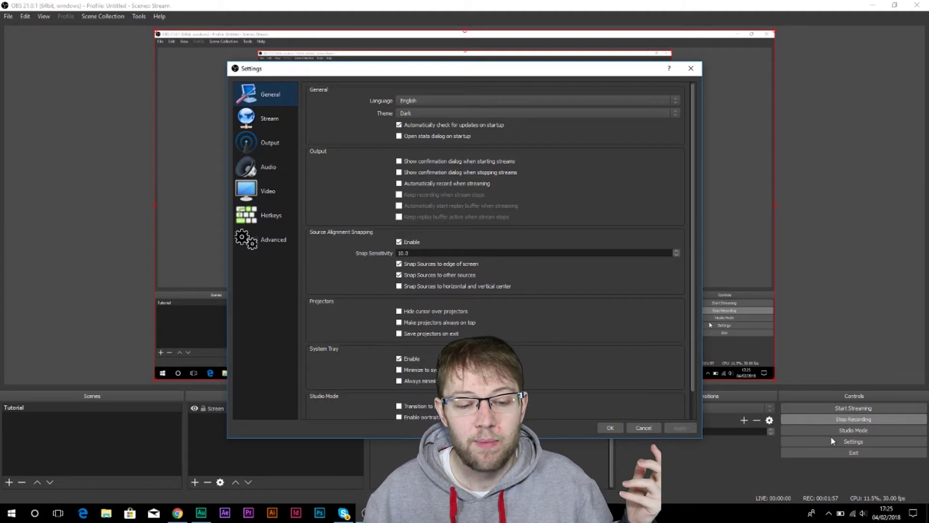
click(586, 113)
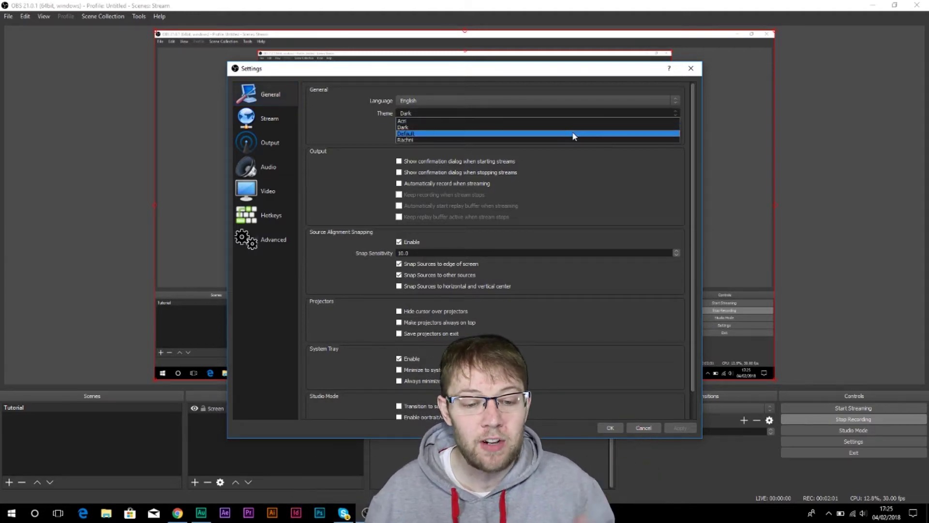
click(573, 134)
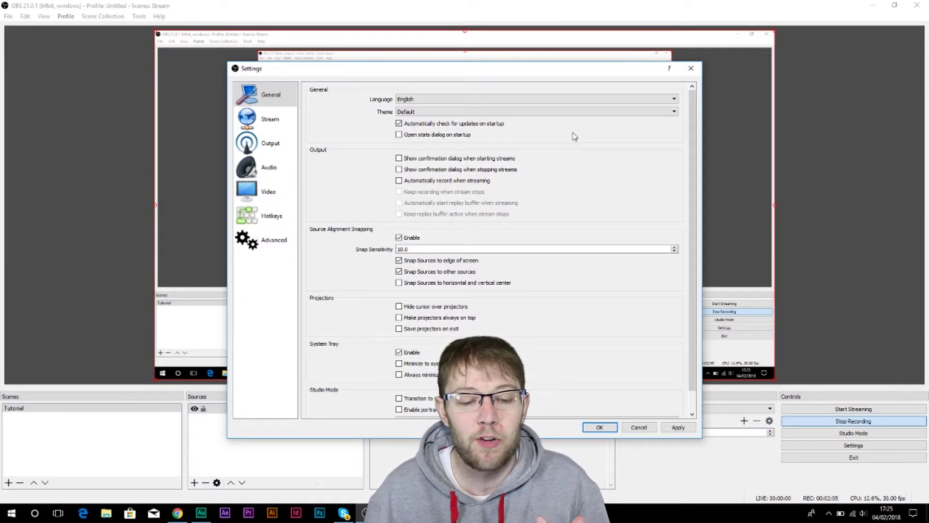
click(580, 112)
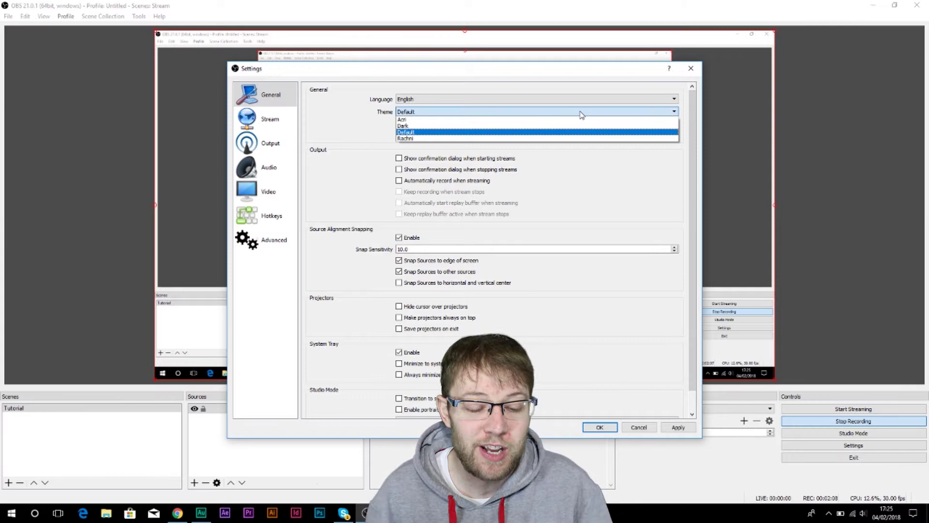
click(561, 127)
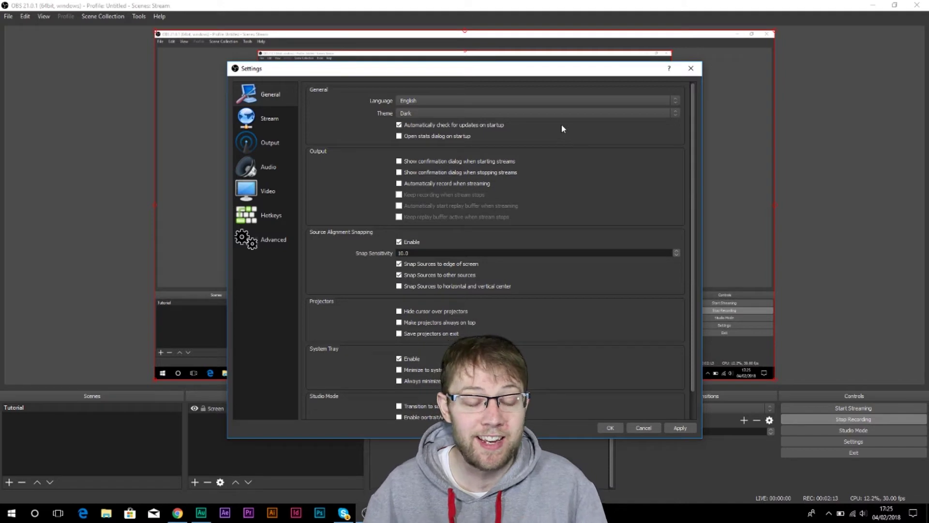
click(565, 113)
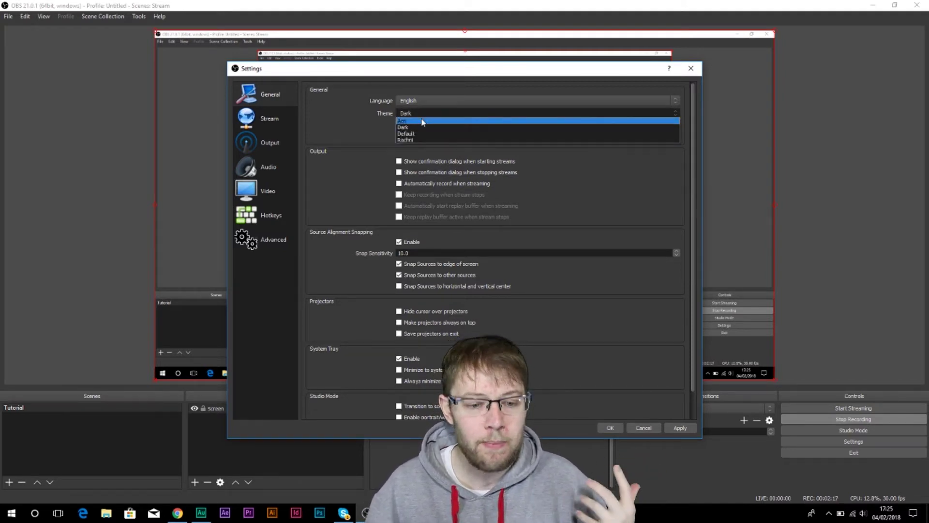
click(422, 121)
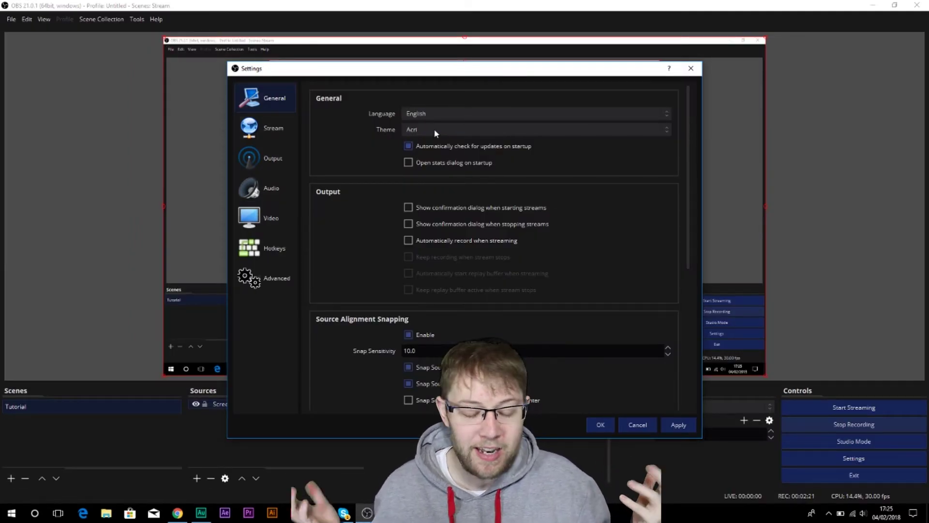
click(434, 130)
click(434, 165)
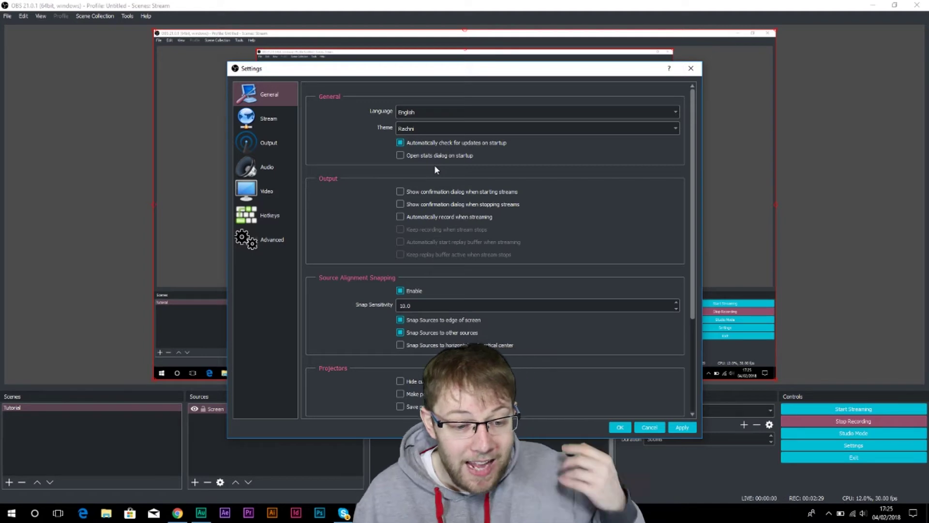
click(430, 128)
click(431, 151)
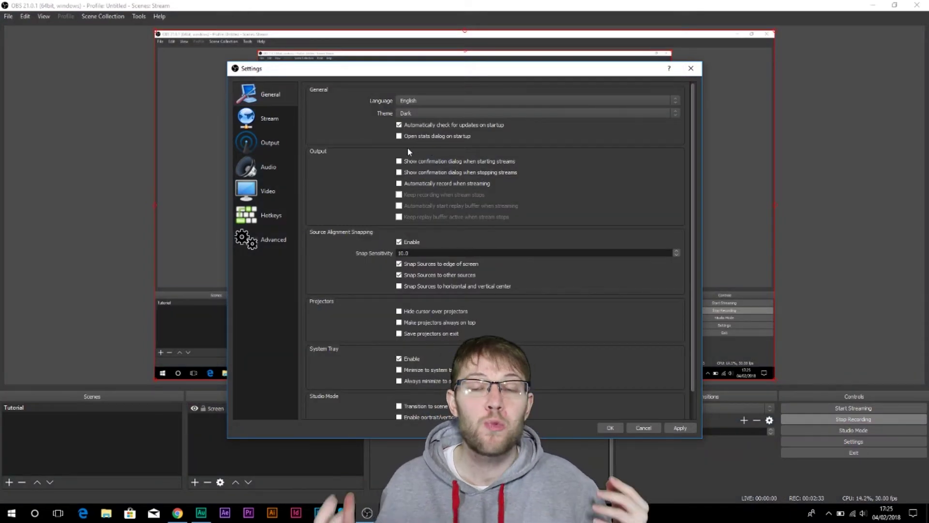
Show the Stream settings, browse the services and keep Twitch with the EU: London, UK server.
click(271, 126)
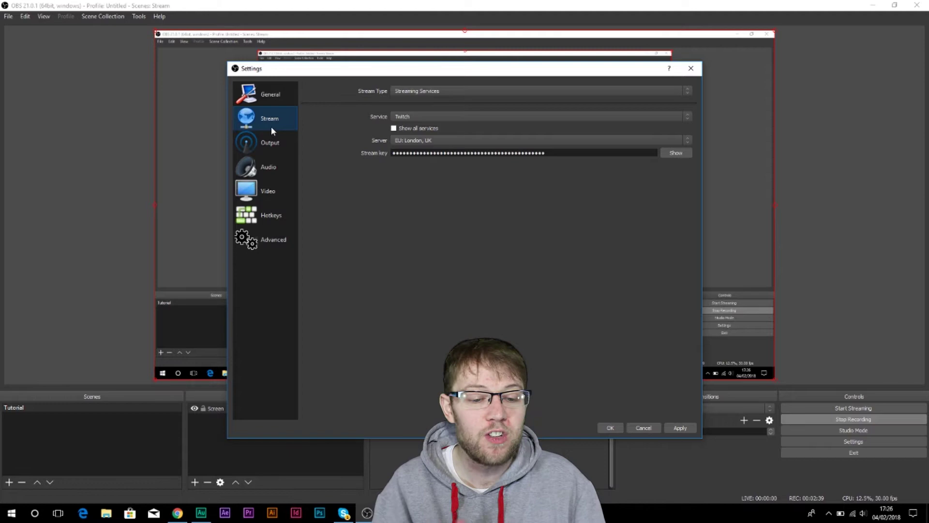
click(428, 120)
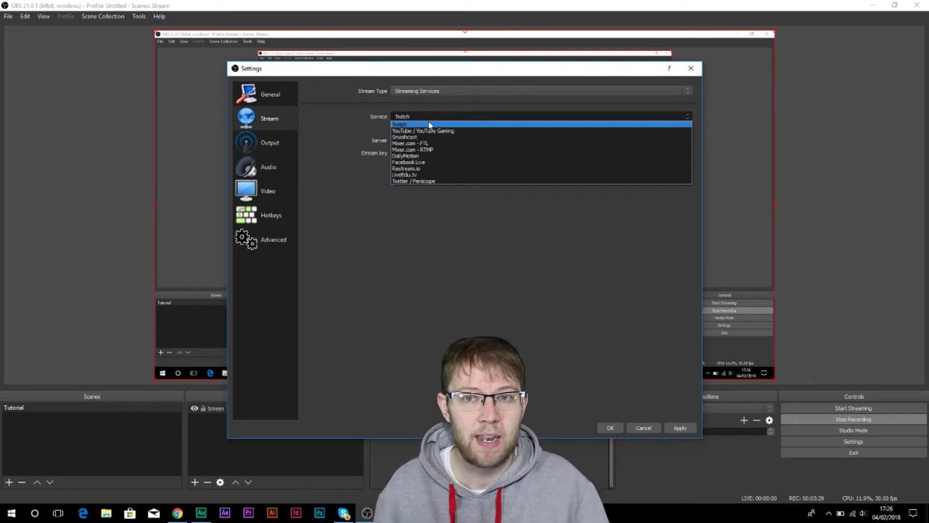
click(349, 127)
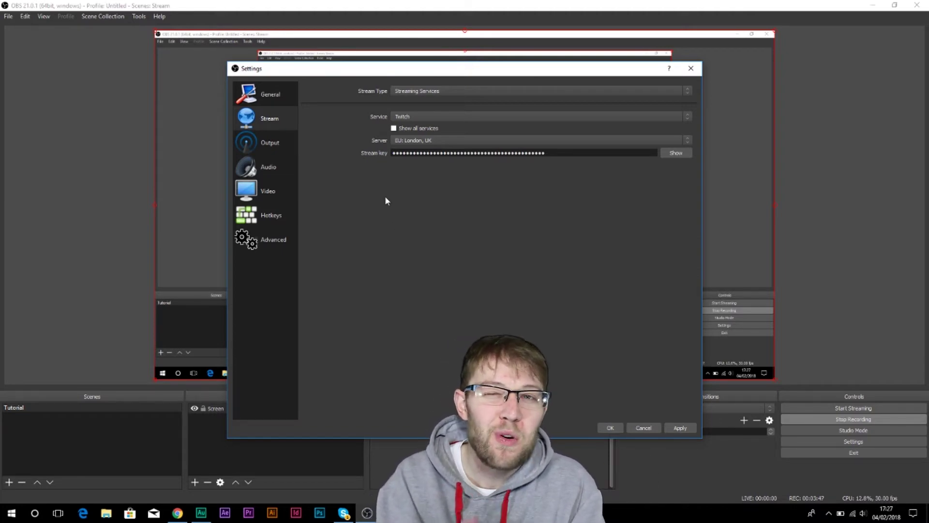
Review the Output bitrate and encoder settings, then view the Audio page (44.1 kHz, Stereo).
click(286, 141)
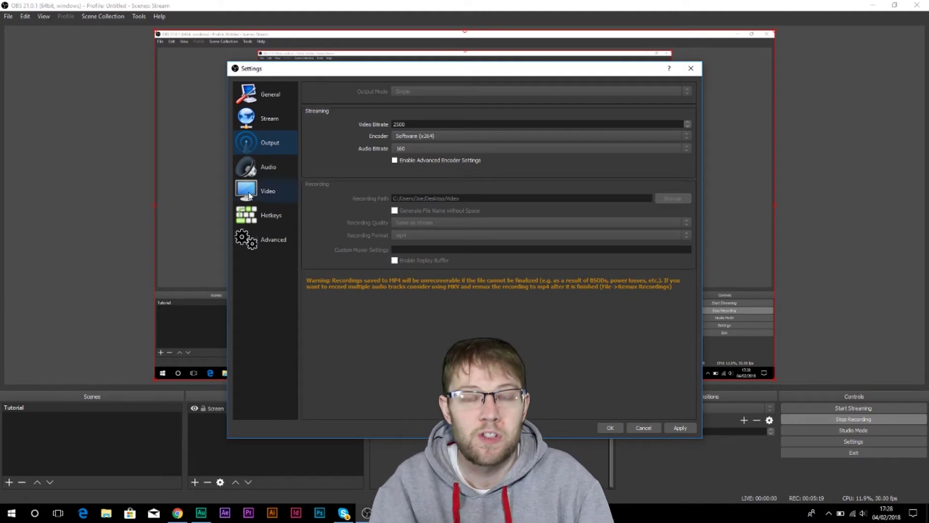
click(265, 169)
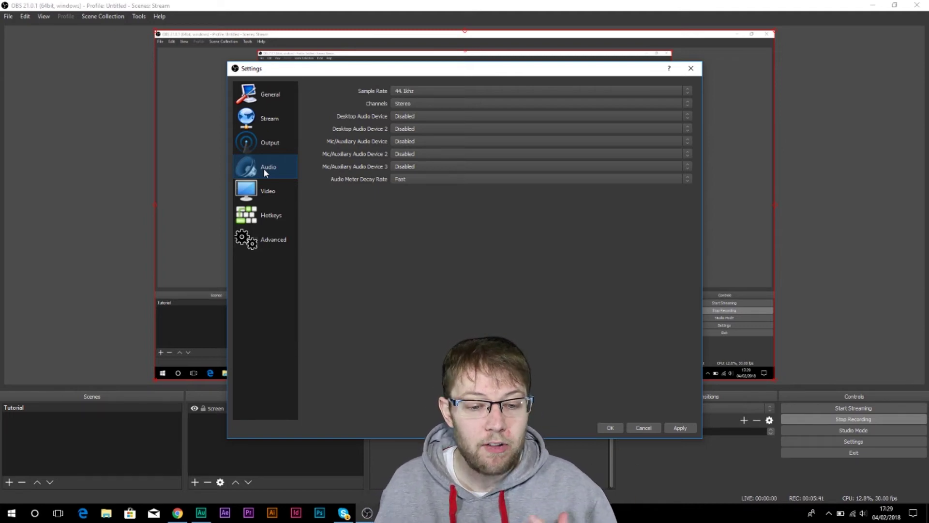
View the Video settings: 1920x1080 base canvas, 1280x720 output, Bicubic filter, 30 FPS.
click(270, 191)
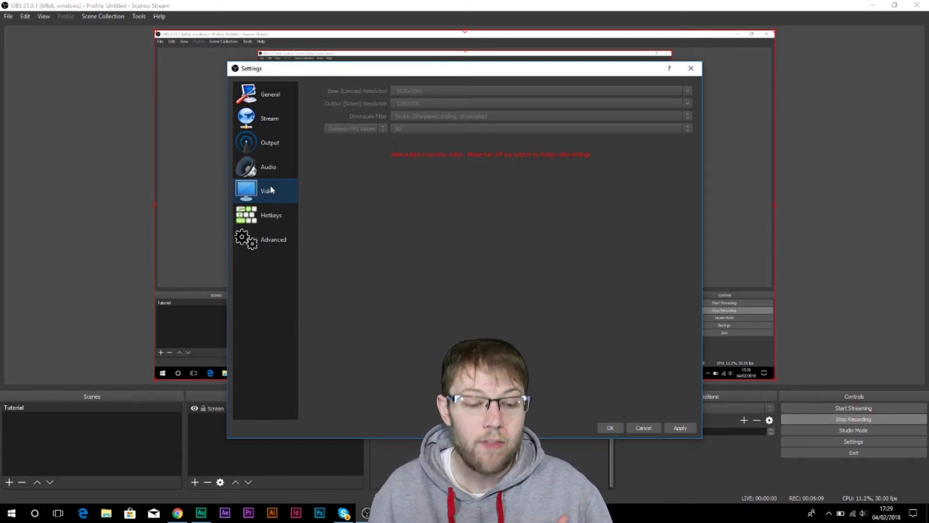
Choose Realtek Digital Output as Advanced audio monitoring device, then cancel the settings unsaved.
click(251, 239)
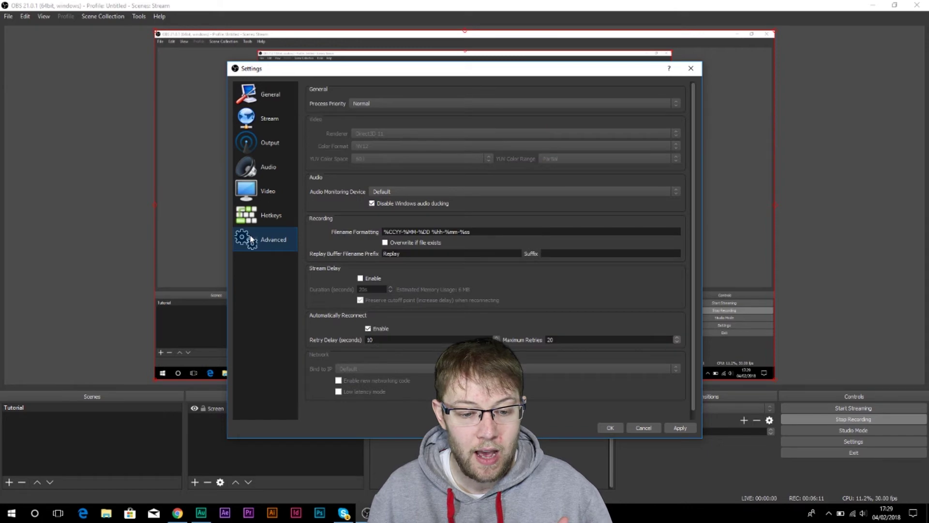
scroll(498, 193, down, 1)
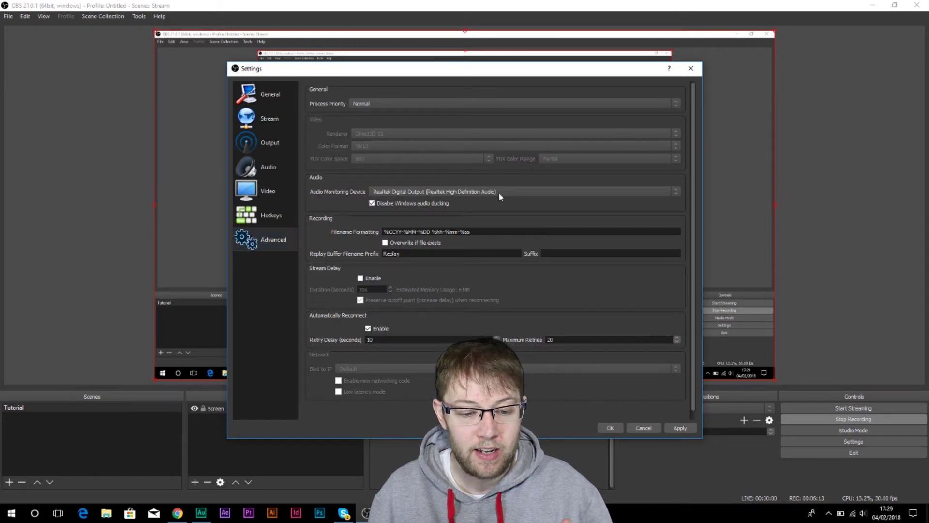
click(477, 191)
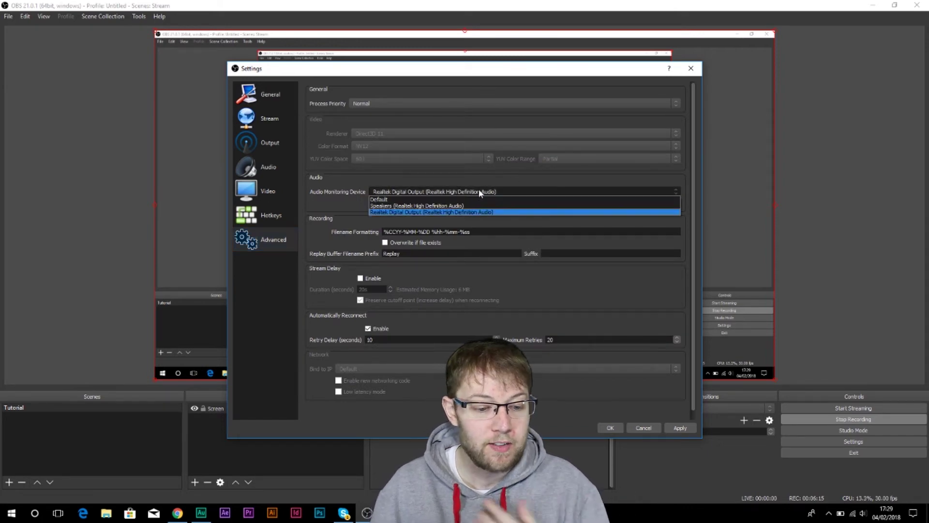
click(529, 181)
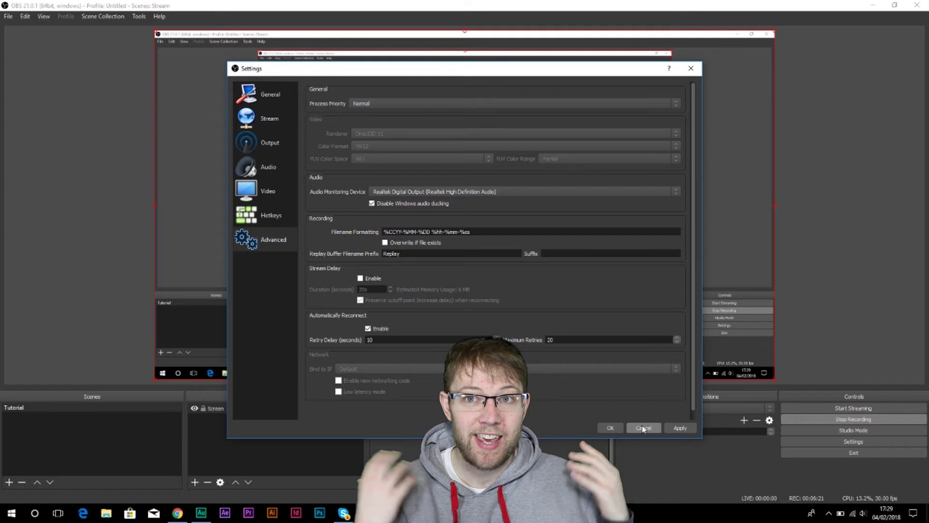
click(643, 427)
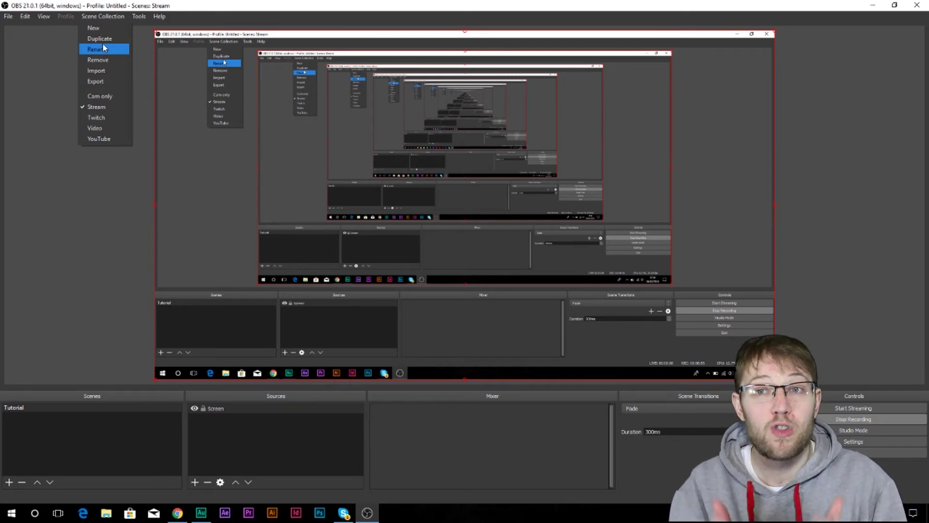
Add an Audio Input Capture source Mic1 using the Microphone (USB MICROPHONE) device.
click(89, 430)
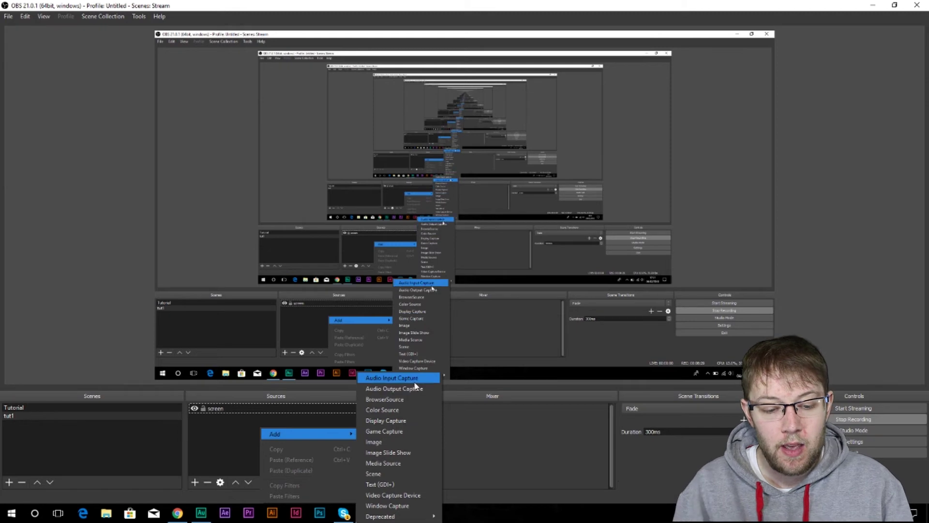
click(414, 379)
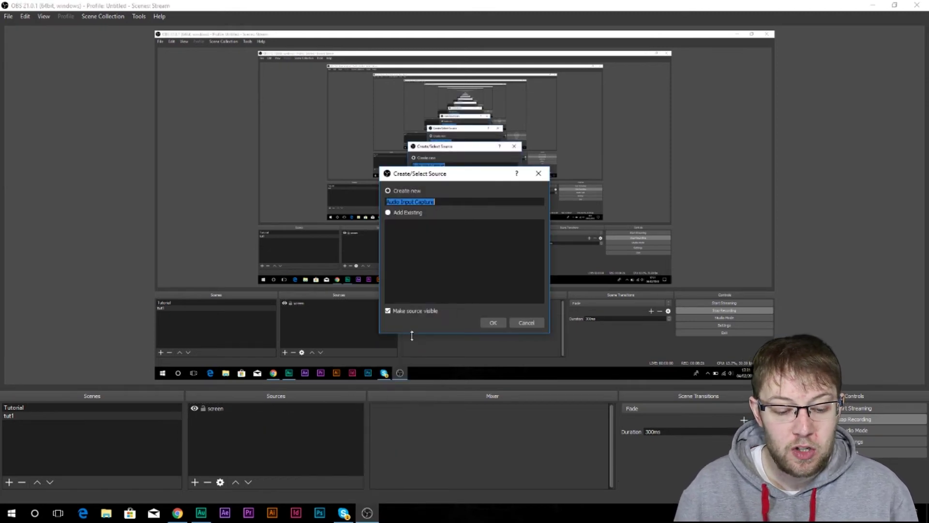
text(Mic1)
key(Return)
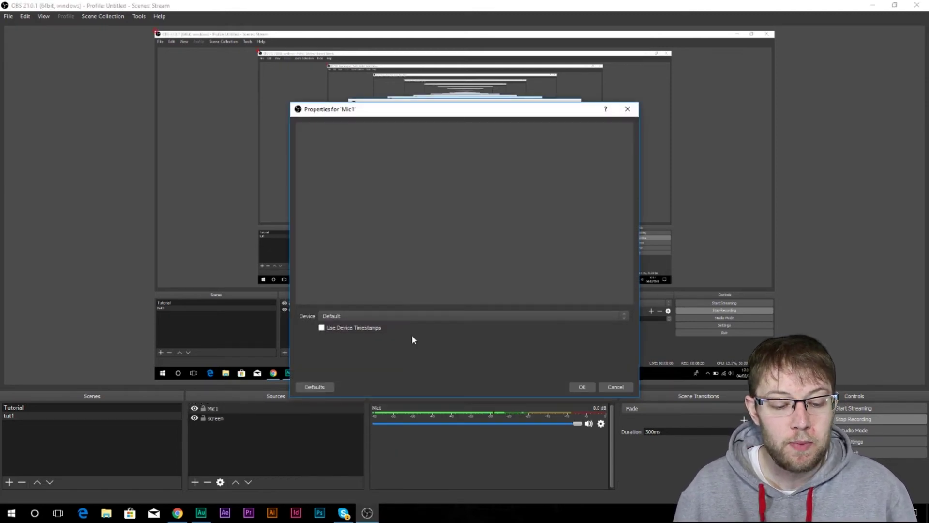
click(469, 316)
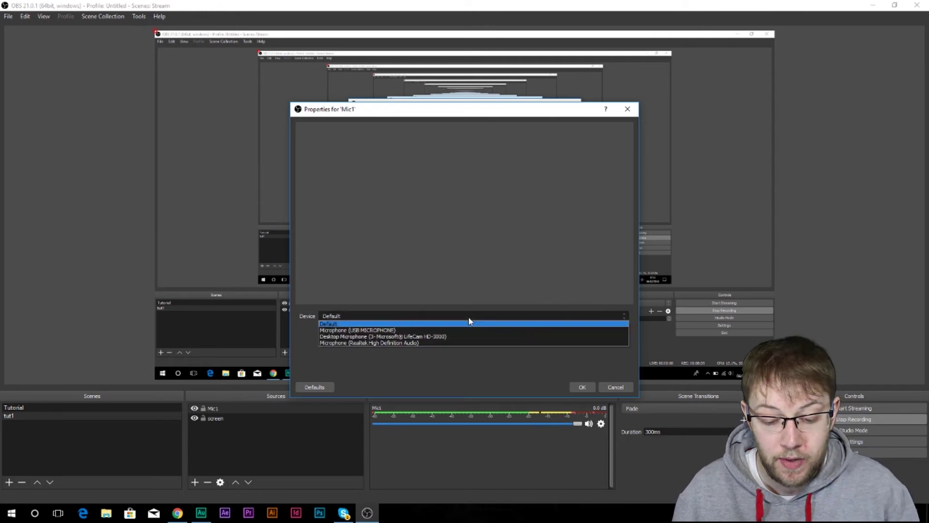
click(390, 330)
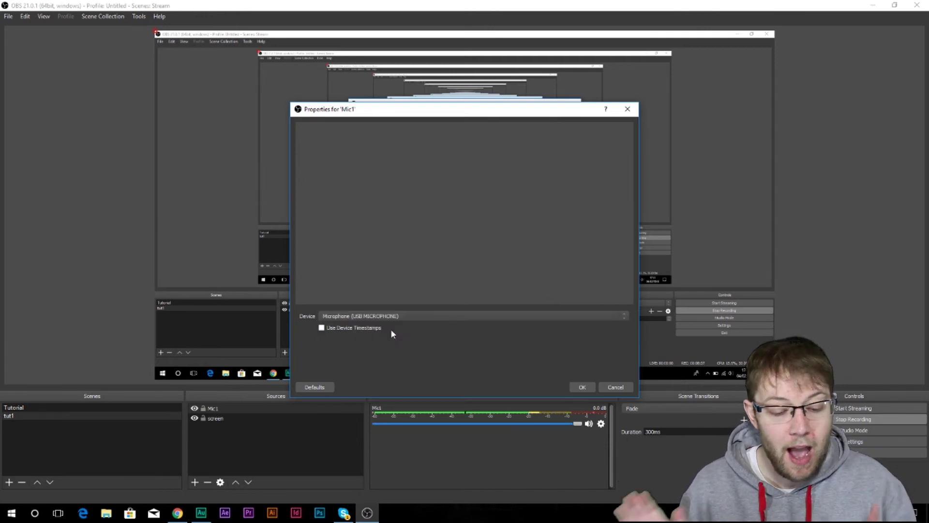
click(574, 388)
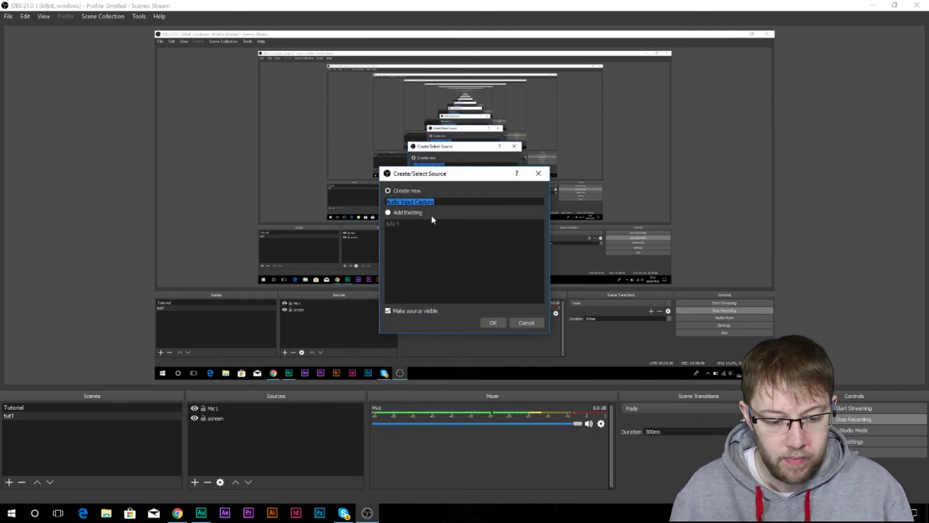
Create a second audio source named 'mic' and bring up its microphone device list.
text(mic)
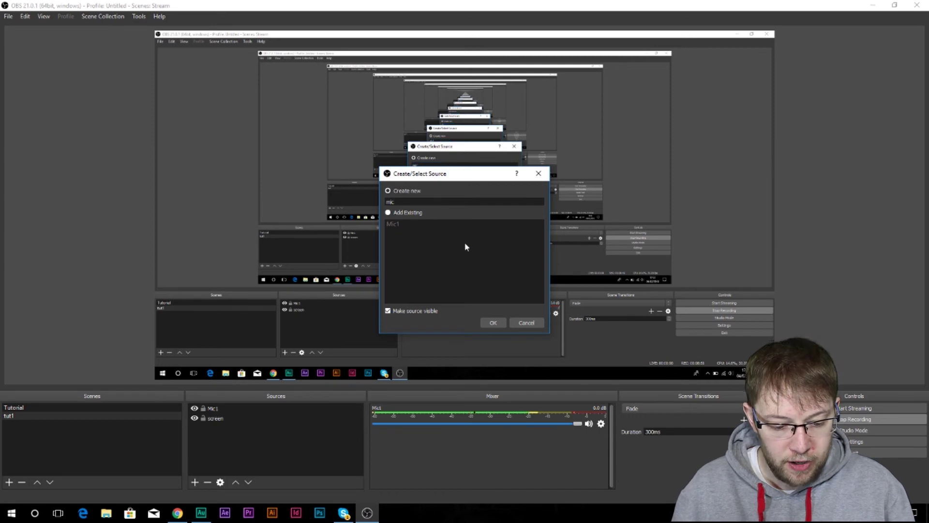
click(493, 322)
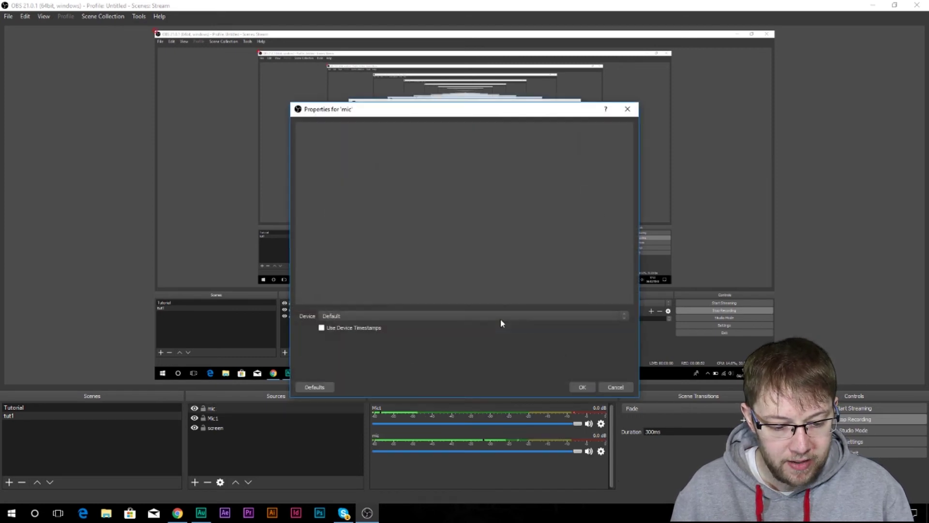
click(476, 319)
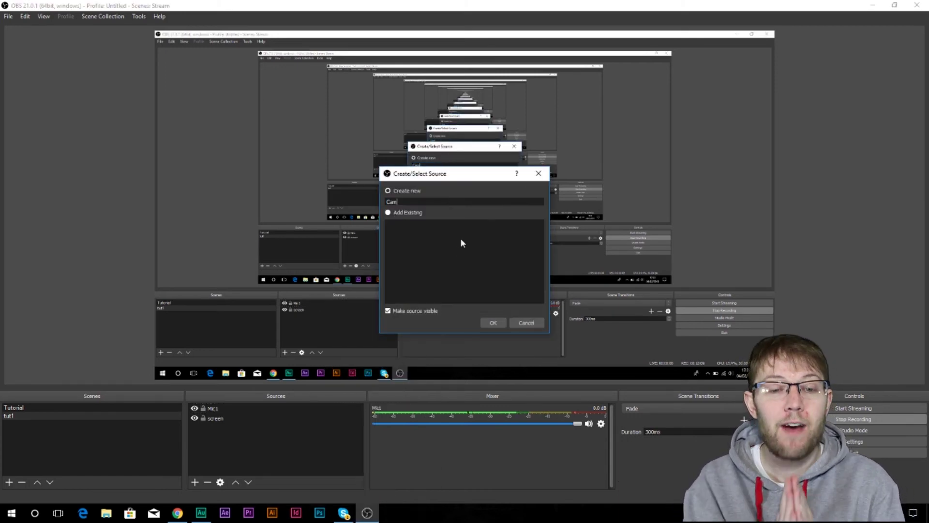
Set the Cam source's device to Microsoft LifeCam HD-3000, configure its video, and confirm.
key(Escape)
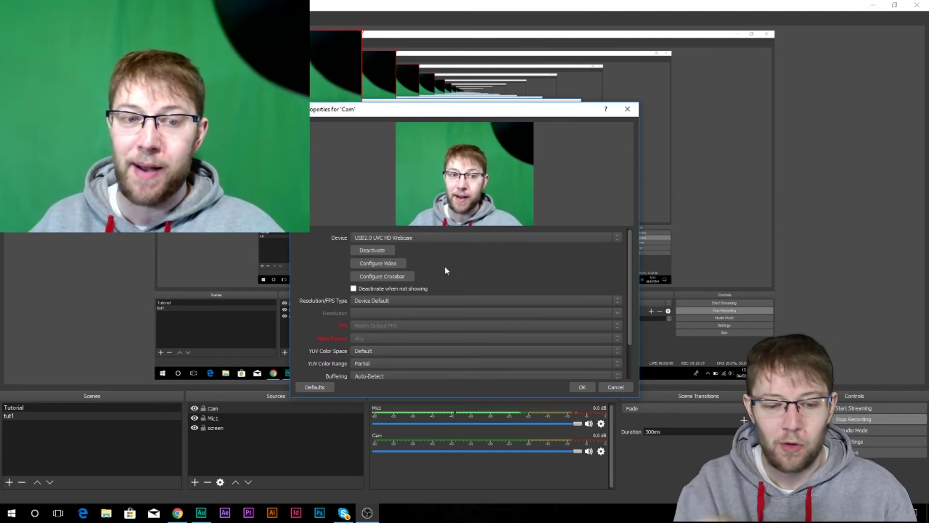
click(464, 237)
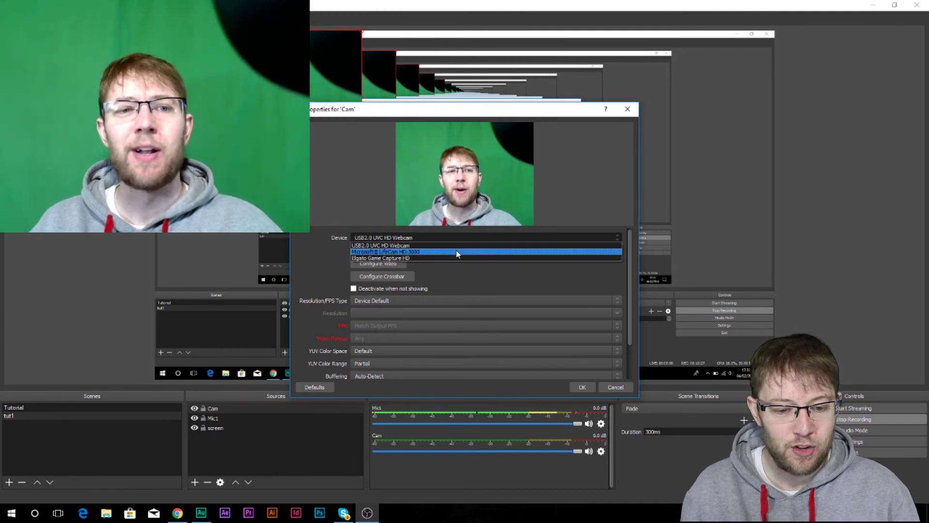
click(456, 252)
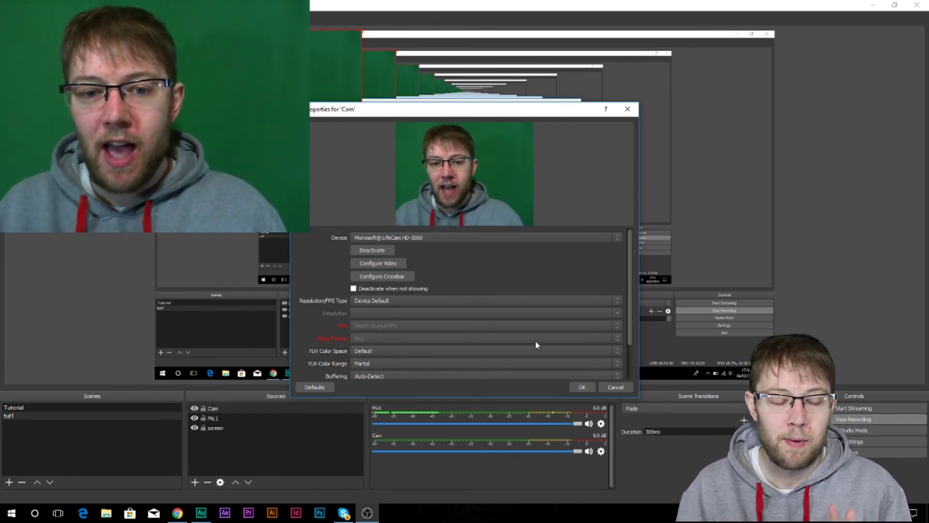
click(393, 269)
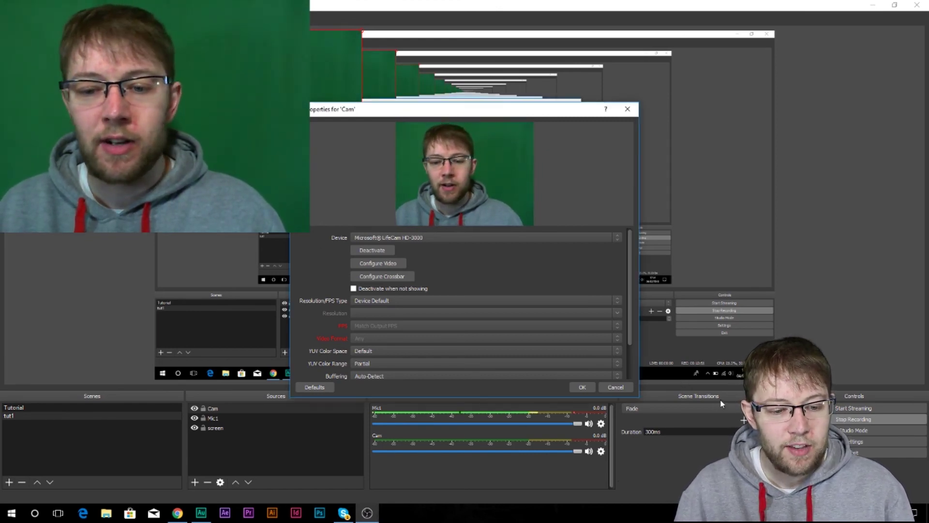
click(582, 387)
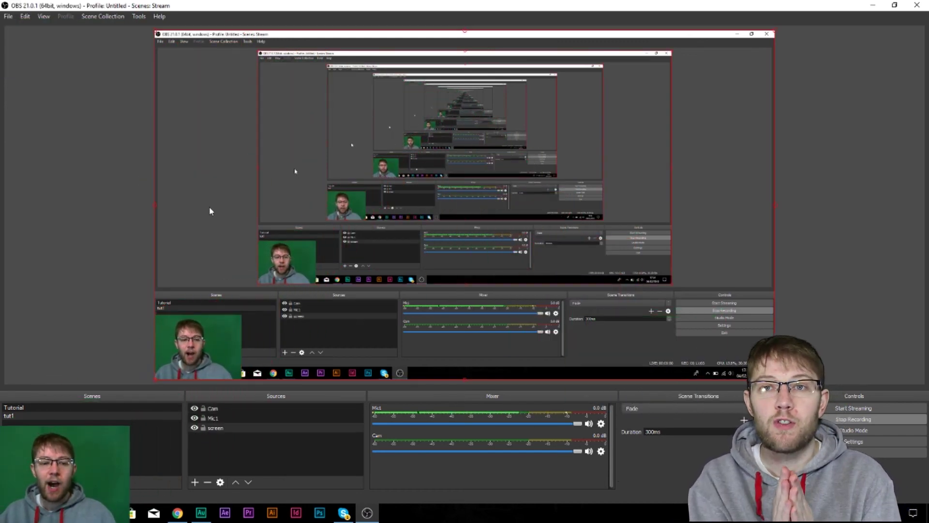
In the Cam source's Filters, add a Chroma Key effect filter named screen1.
right_click(233, 408)
click(244, 400)
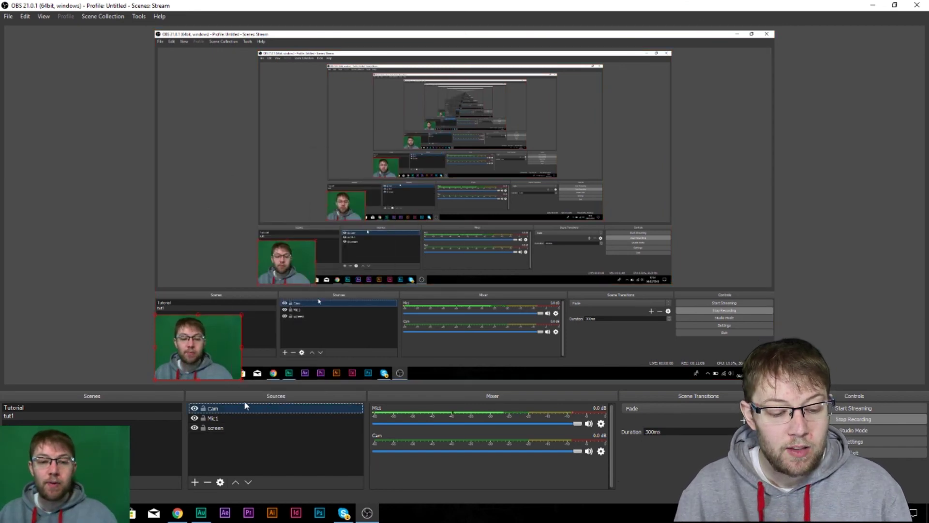
click(598, 387)
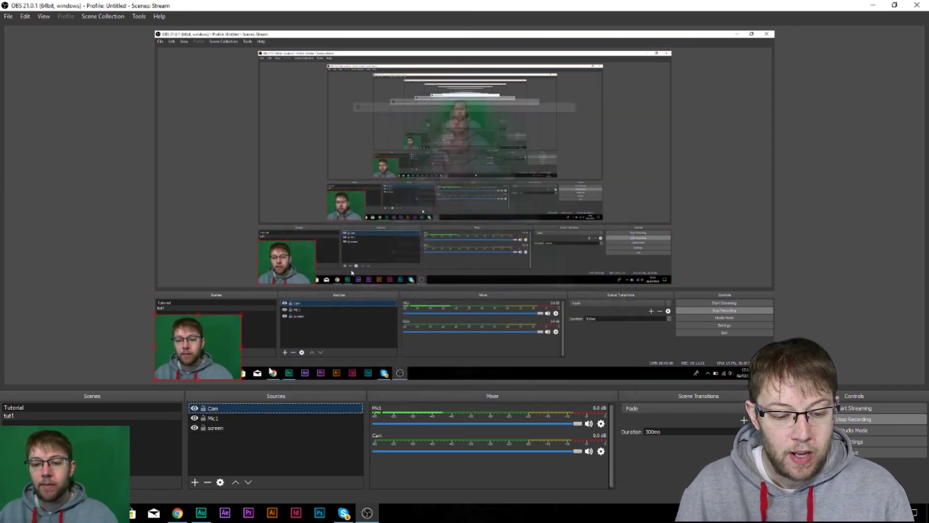
right_click(242, 405)
click(285, 388)
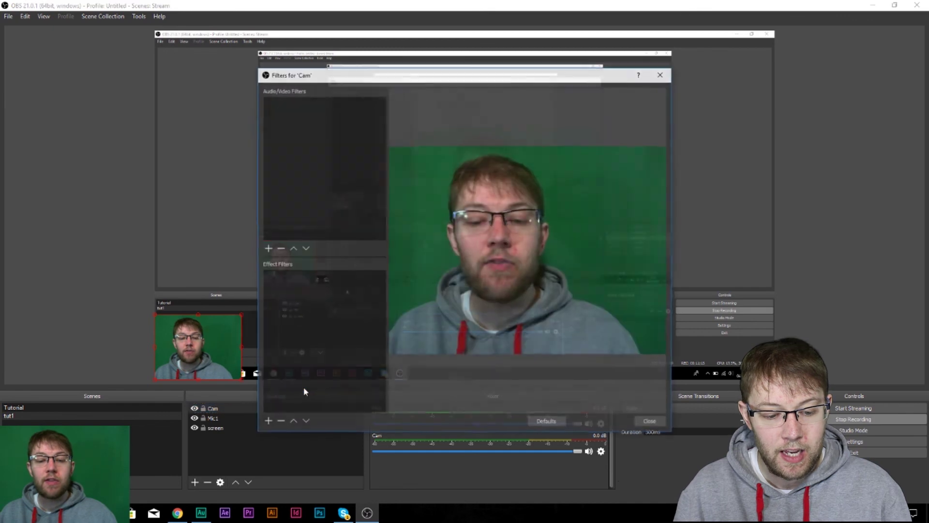
right_click(307, 302)
mouse_move(327, 313)
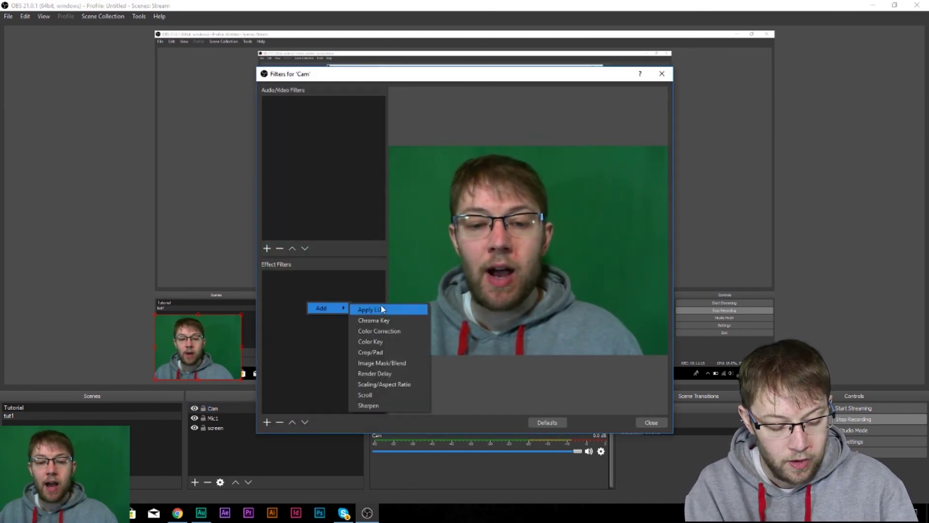
click(384, 318)
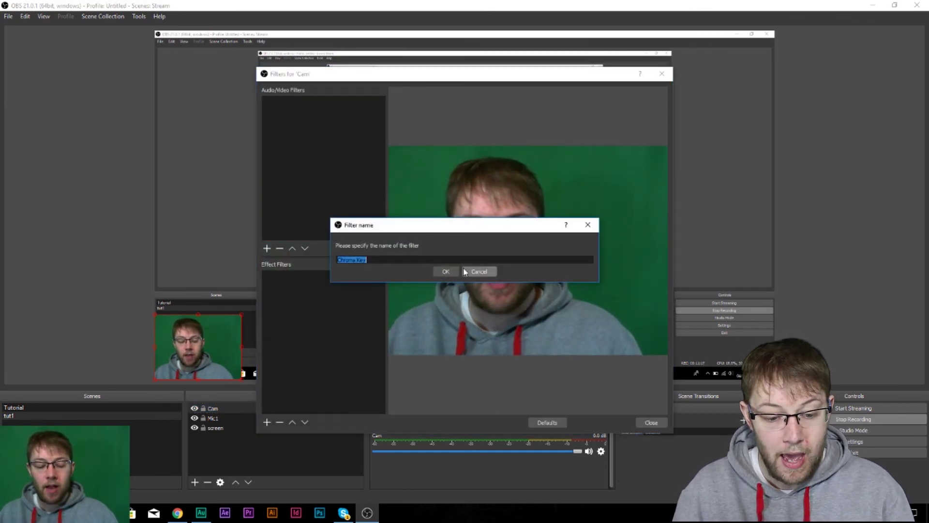
text(screen1)
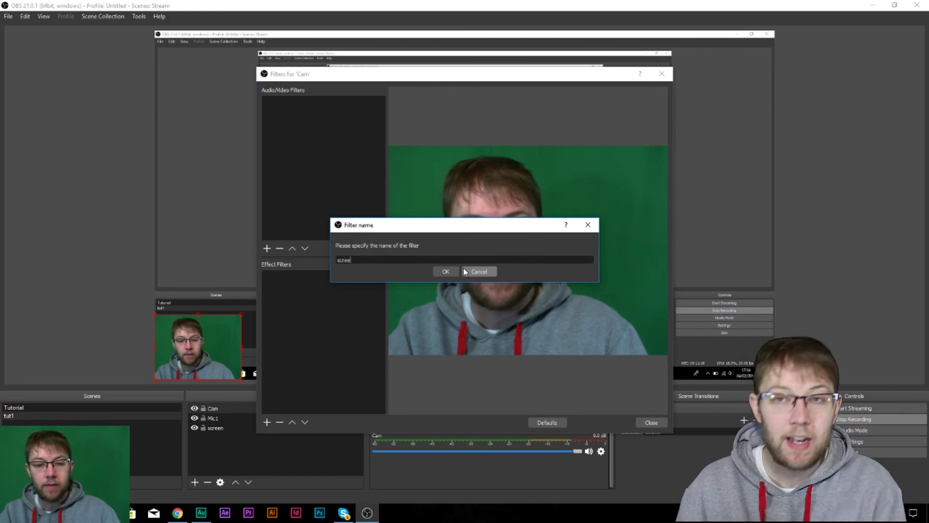
key(Return)
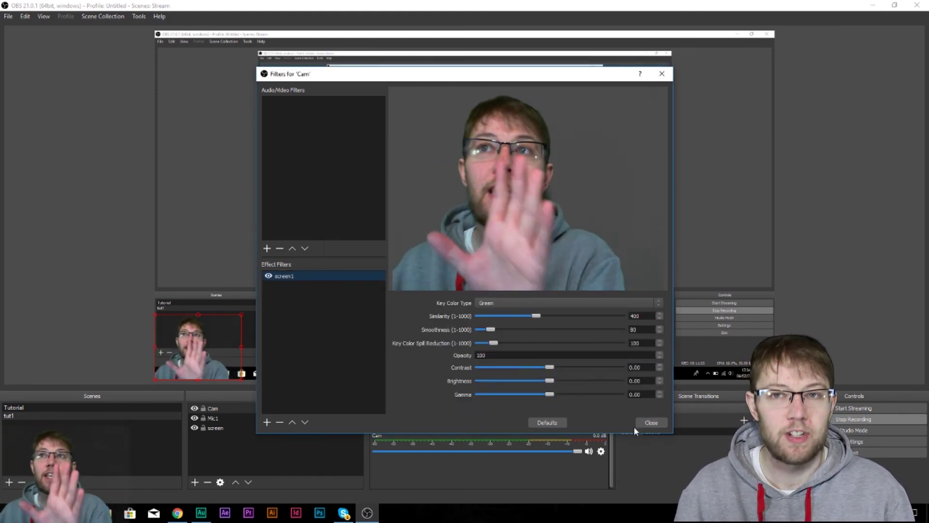
Close the Cam Filters window and select the screen capture source in the preview.
click(663, 423)
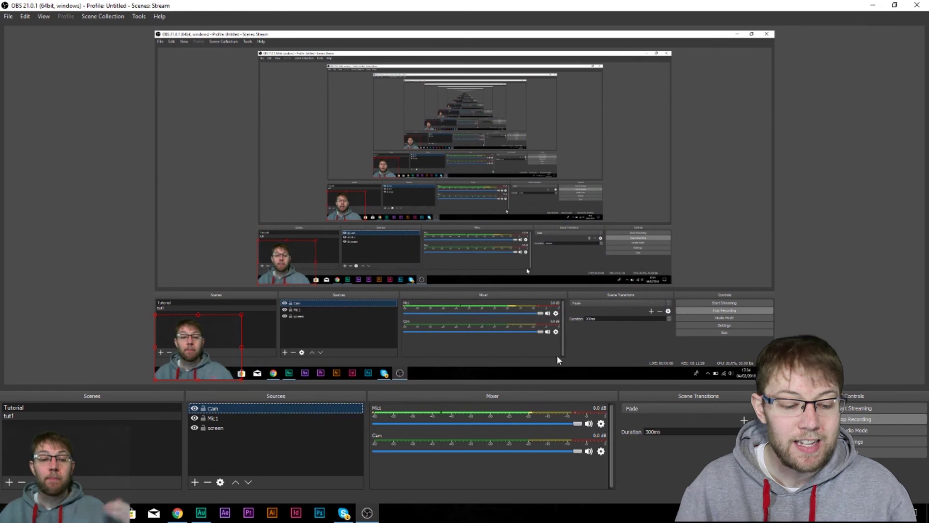
click(216, 192)
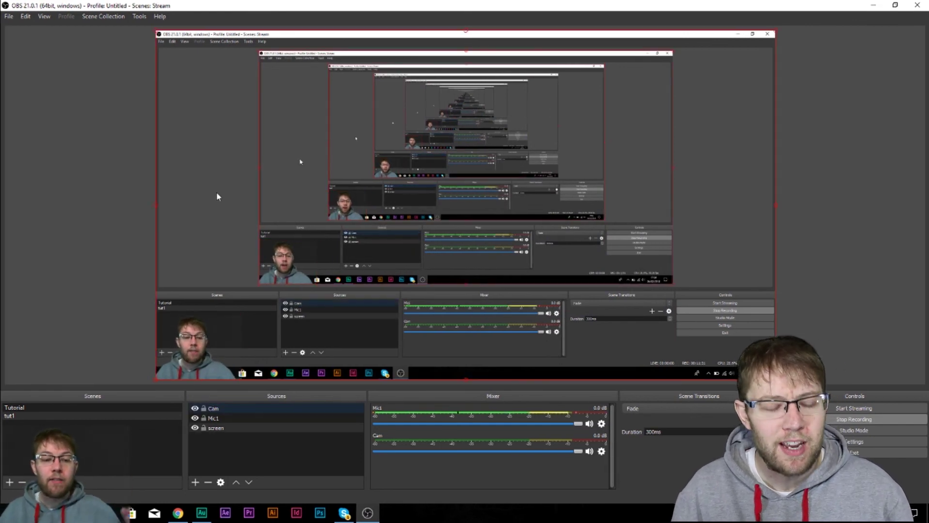